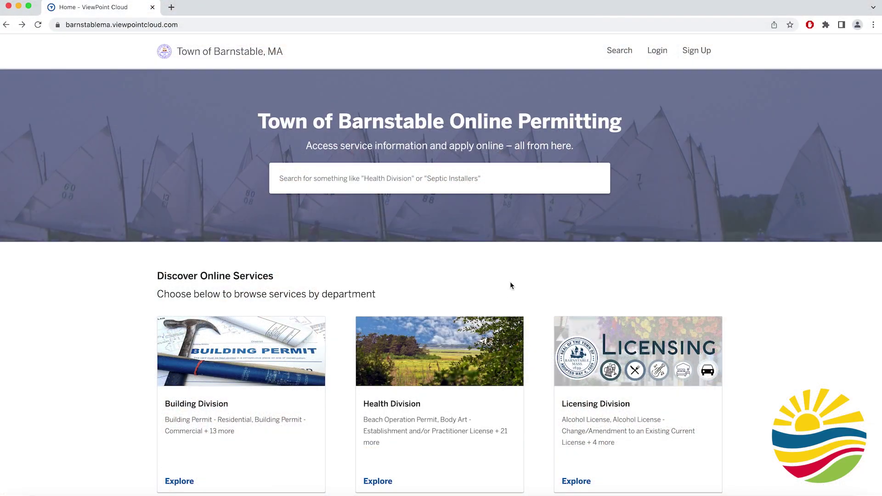
- Open the Recreation - Beach Activity and Parking Permits department and view its online-applicable permits
scroll(511, 285, "down", 8)
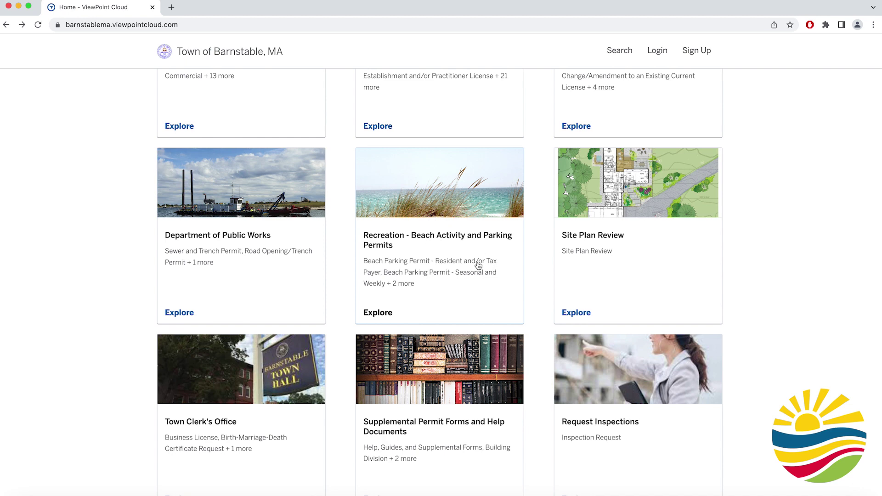
left_click(445, 240)
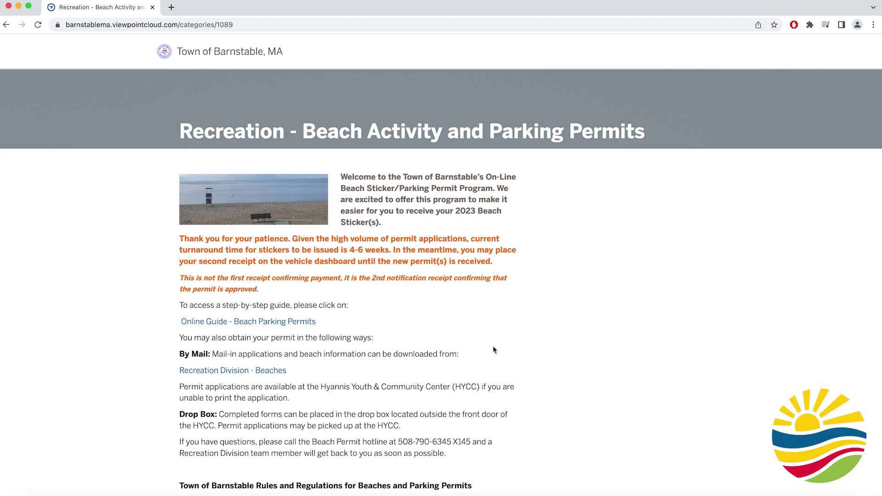
scroll(494, 350, "down", 2)
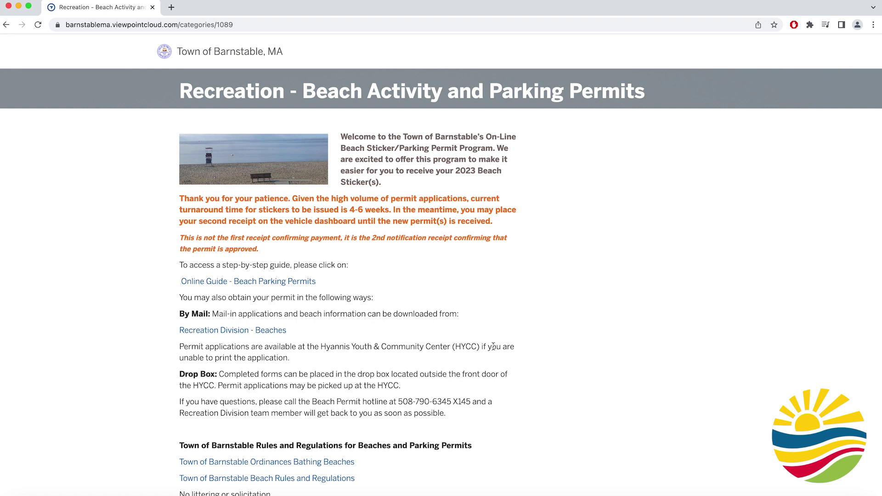
scroll(493, 346, "down", 15)
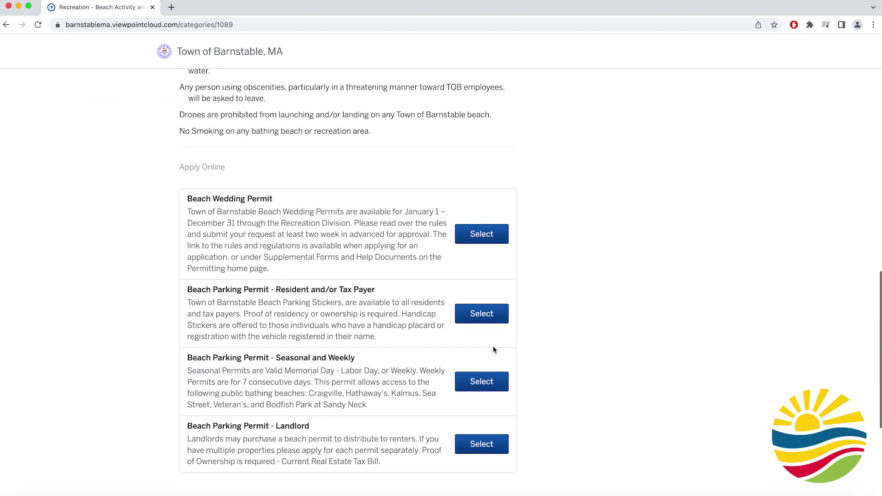
- Choose Beach Parking Permit - Resident and/or Tax Payer and start its online application
left_click(489, 318)
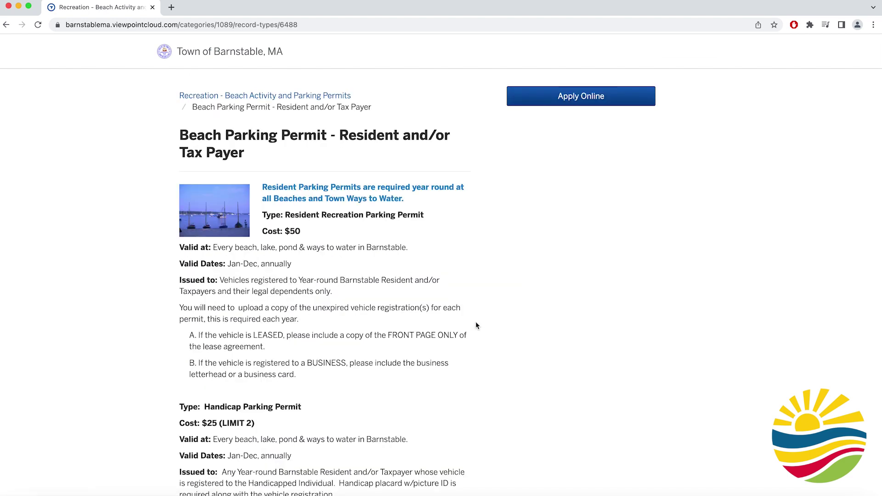
left_click(557, 105)
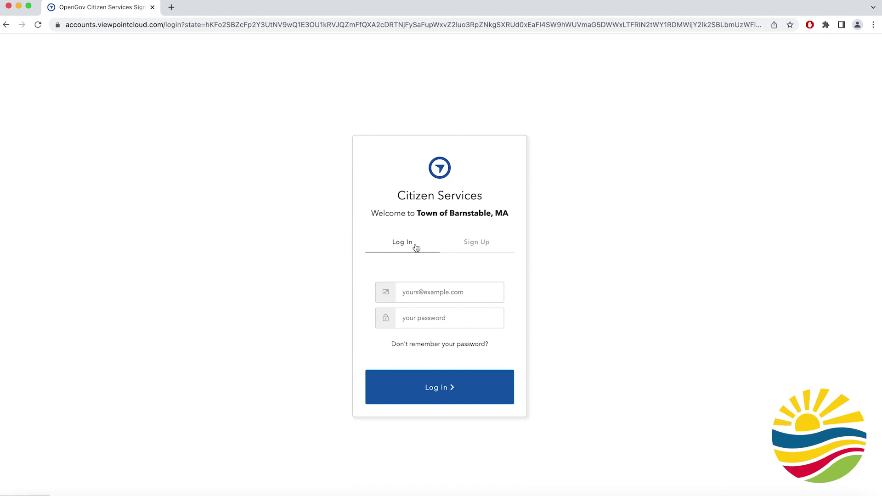
- Sign up for a new citizen account with an e-mail address and password
left_click(471, 249)
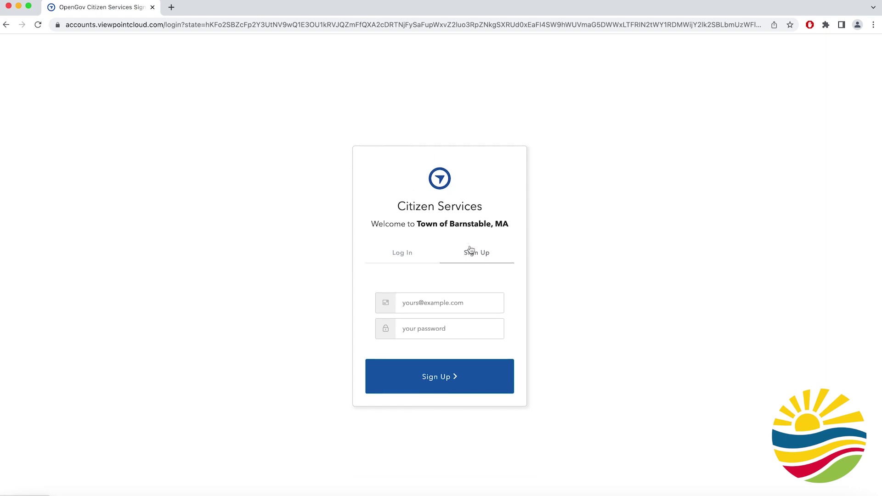
key("Tab")
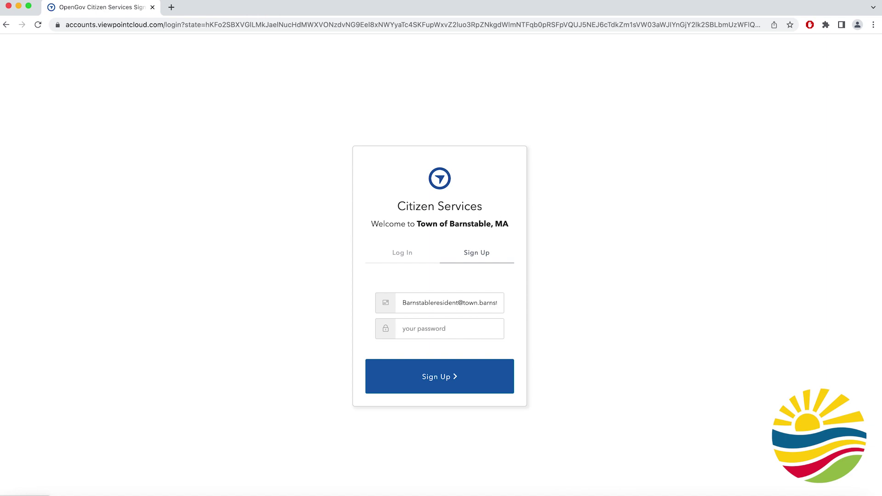
type("Barnstableresident123")
left_click(477, 382)
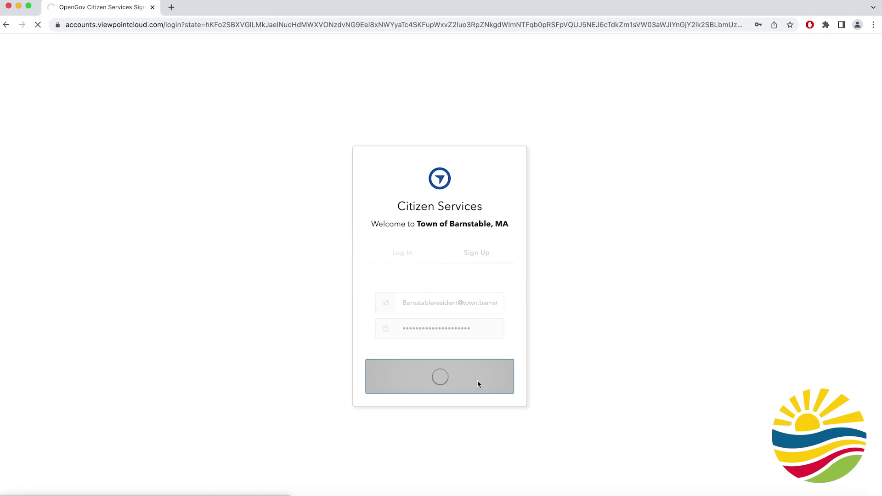
- Fill in the applicant's last name and phone number on the contact information step
type("Resident")
key("Tab")
type("1-234-567-8900")
- Enter the applicant's street address, city, state and ZIP code, then continue to location
left_click(434, 255)
type("367 Main Street")
key("Tab")
key("Tab")
type("Hyannis")
key("Tab")
type("MA")
key("Tab")
type("02601")
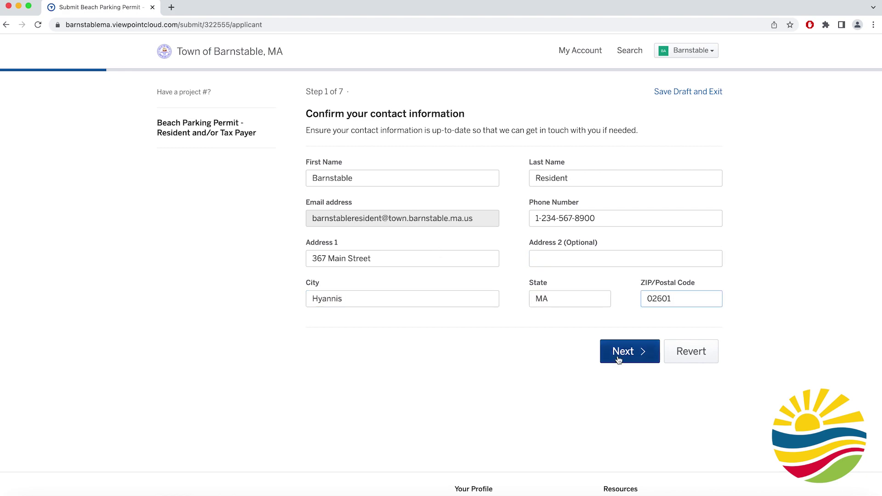
left_click(609, 351)
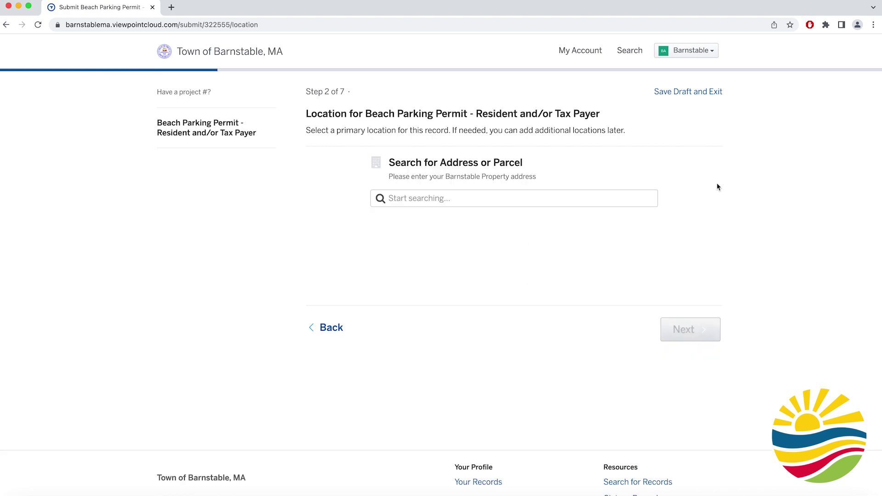
- Search the applicant's address and set the first matching property as the primary location
left_click(519, 200)
type("36")
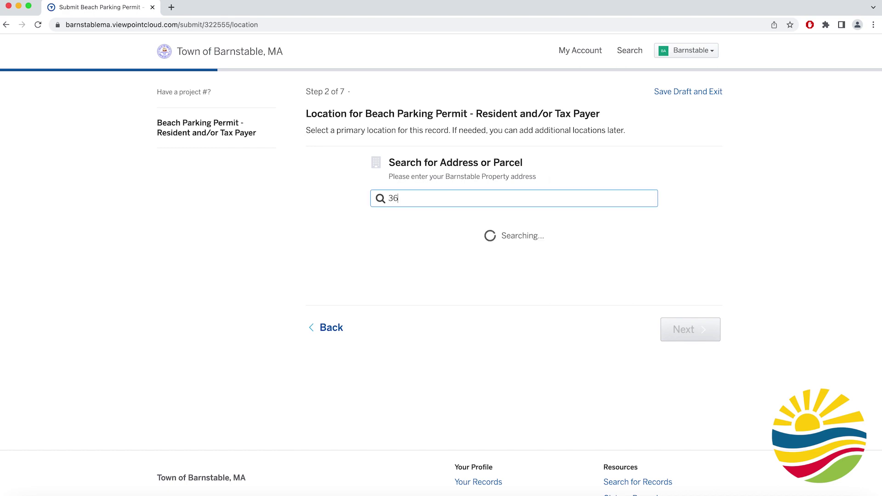
type("7 Main Street Hyannis")
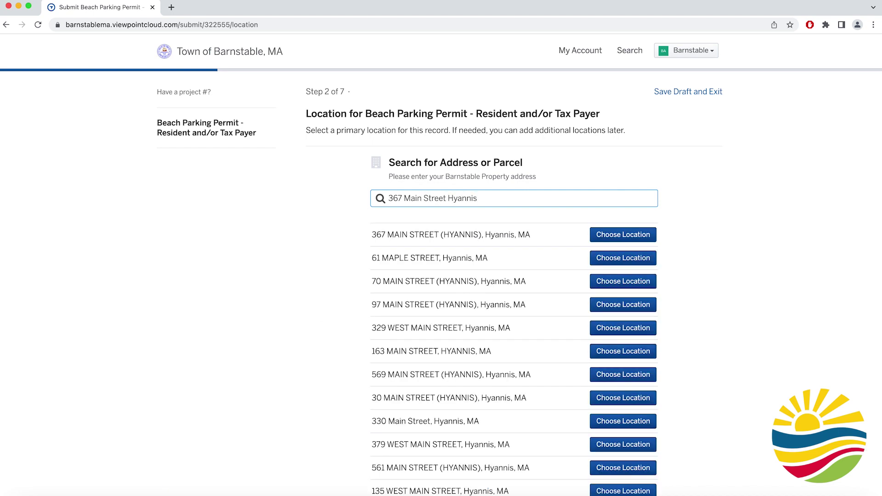
left_click(601, 237)
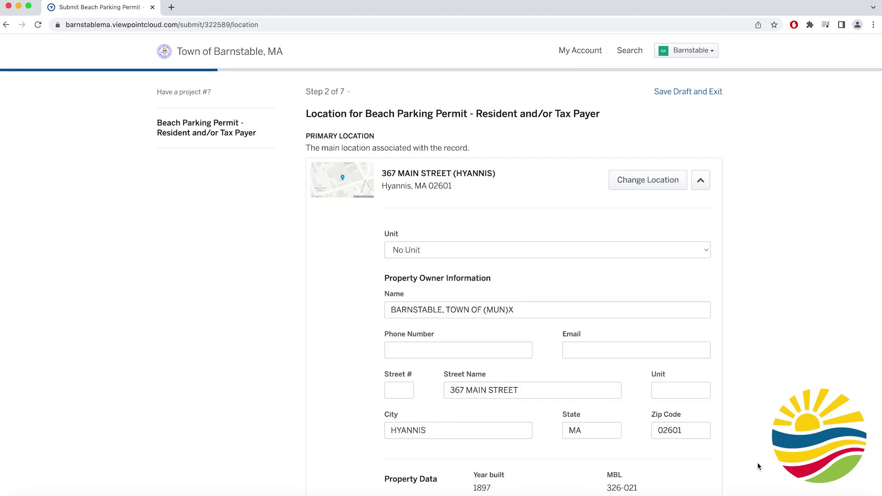
scroll(758, 466, "down", 5)
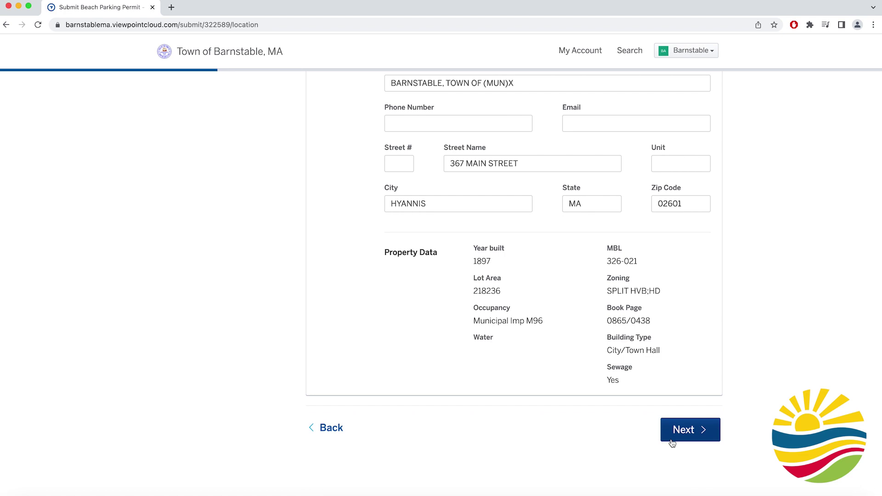
left_click(672, 432)
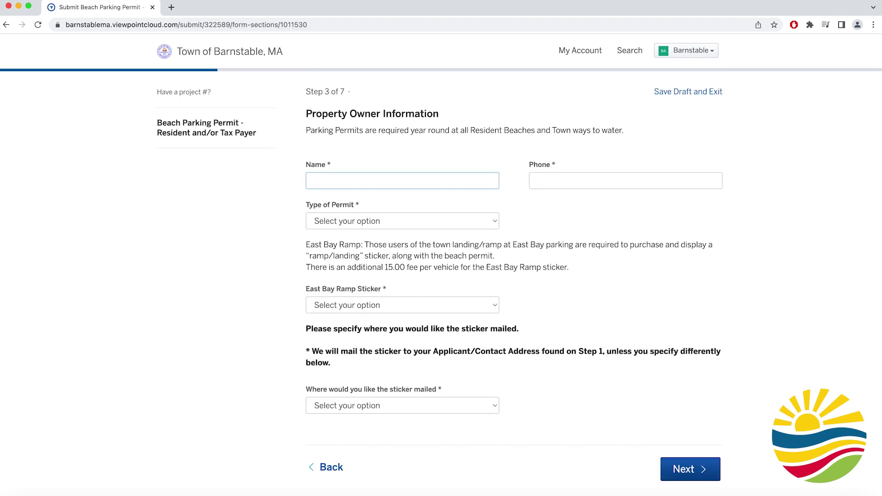
- Enter the owner's name and phone and set permit type to Resident or Property Owner
type("Barnstable Resident")
left_click(563, 182)
type("1")
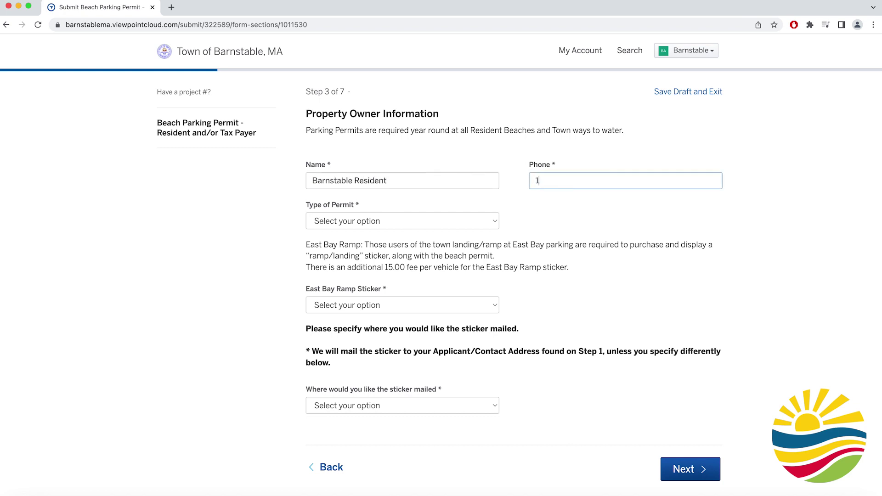
type("-234-567-8900")
left_click(484, 221)
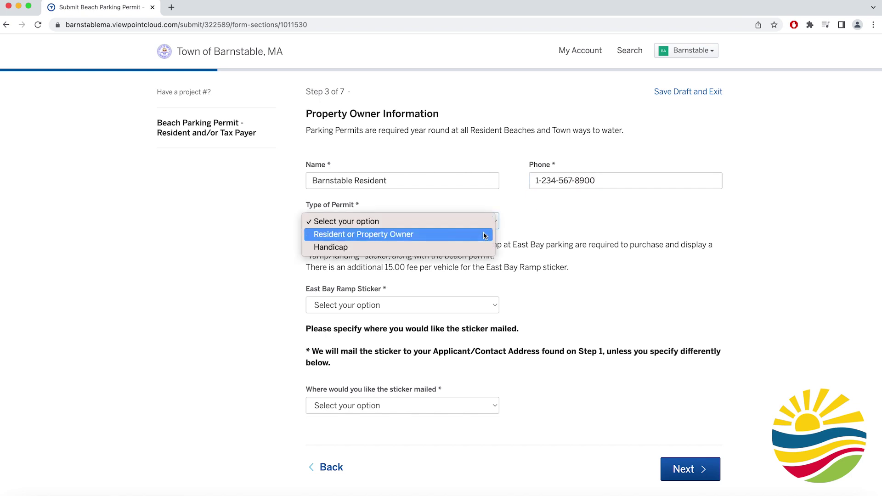
left_click(485, 234)
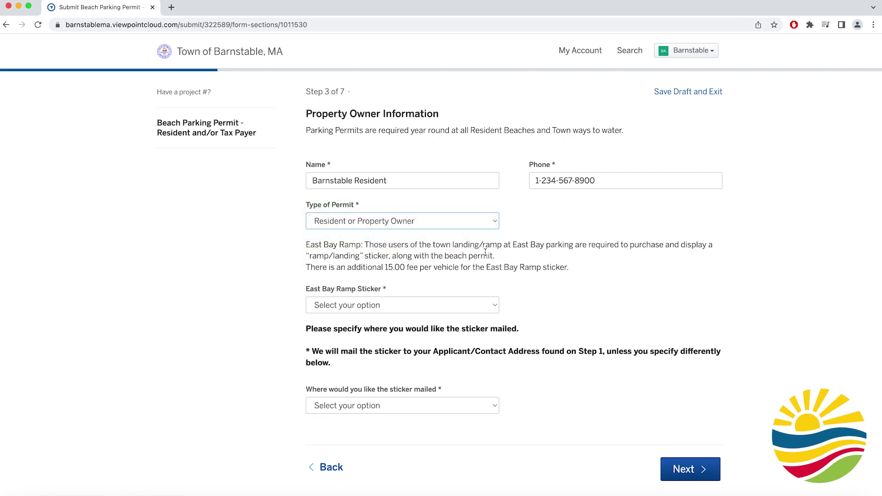
- Mail the sticker to the Applicant/Contact Address, decline the East Bay Ramp Sticker, and continue
left_click(457, 401)
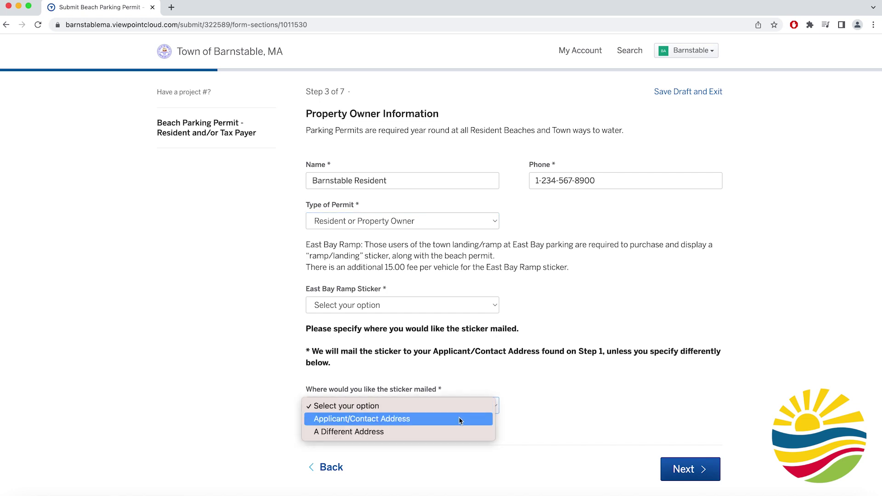
left_click(458, 418)
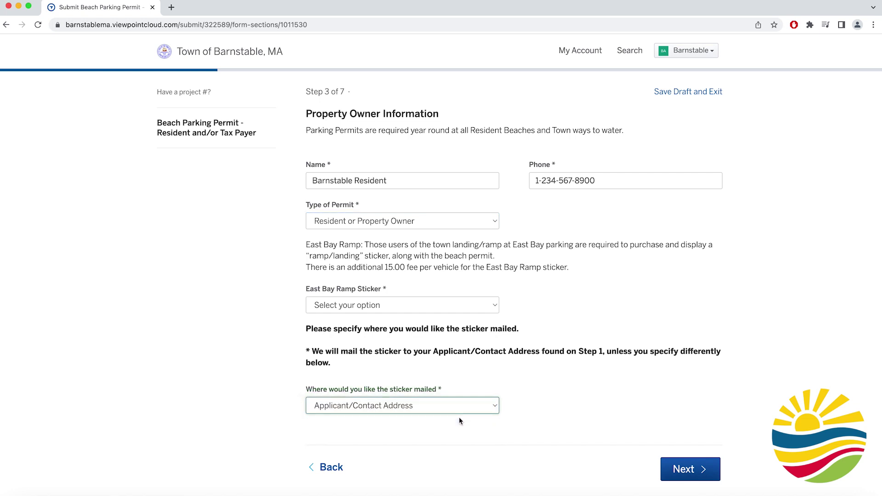
left_click(457, 304)
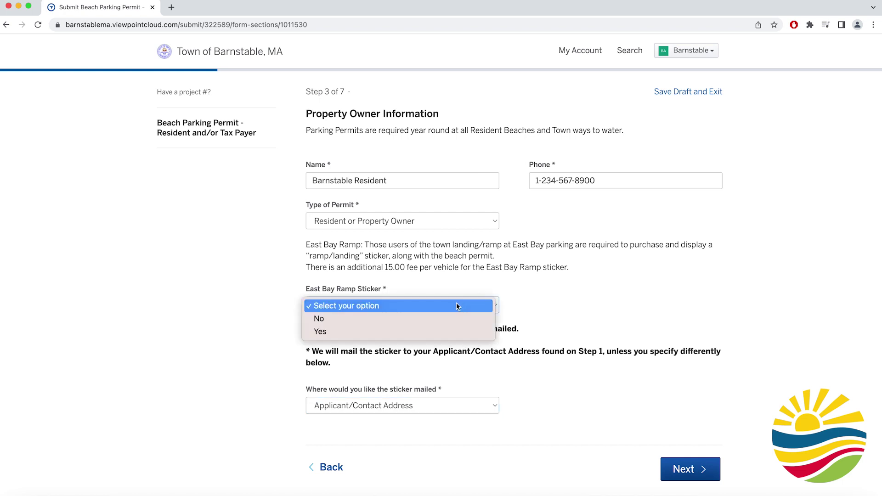
left_click(470, 324)
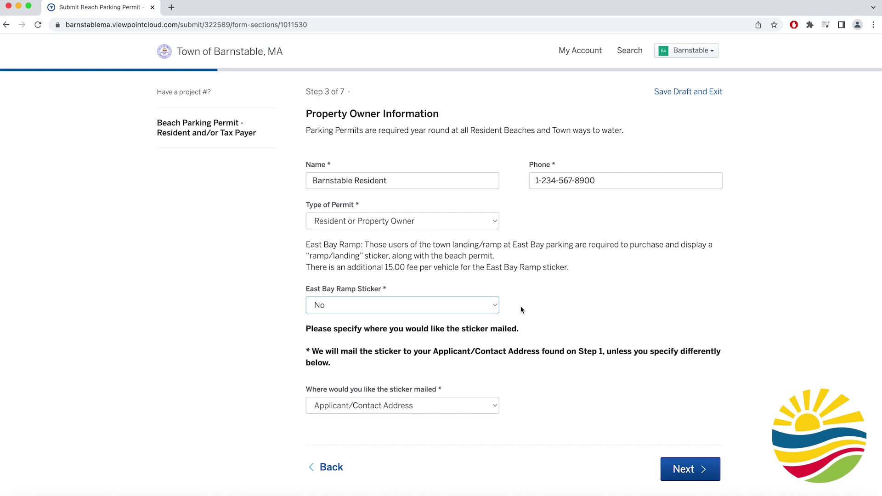
left_click(682, 469)
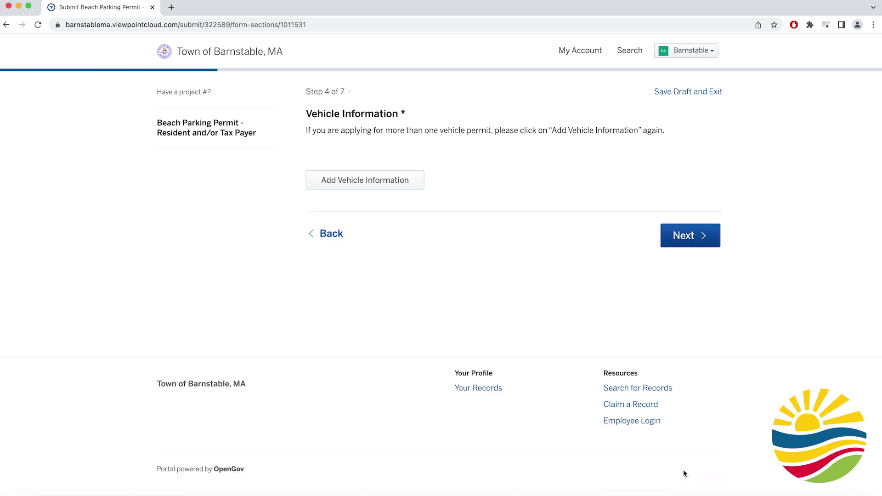
- Add a black Automobile with its registration number, registered to Resident and/or Tax Payer, and continue
left_click(409, 186)
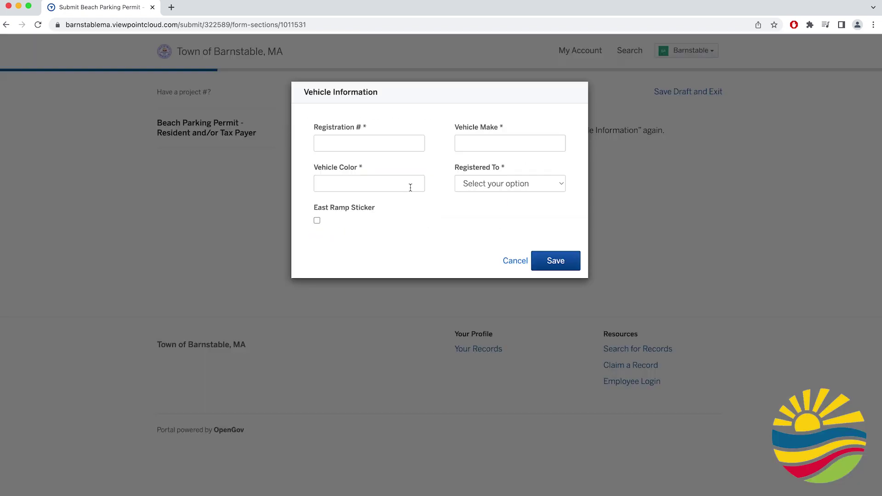
left_click(396, 146)
type("1234567890")
left_click(510, 143)
type("Au")
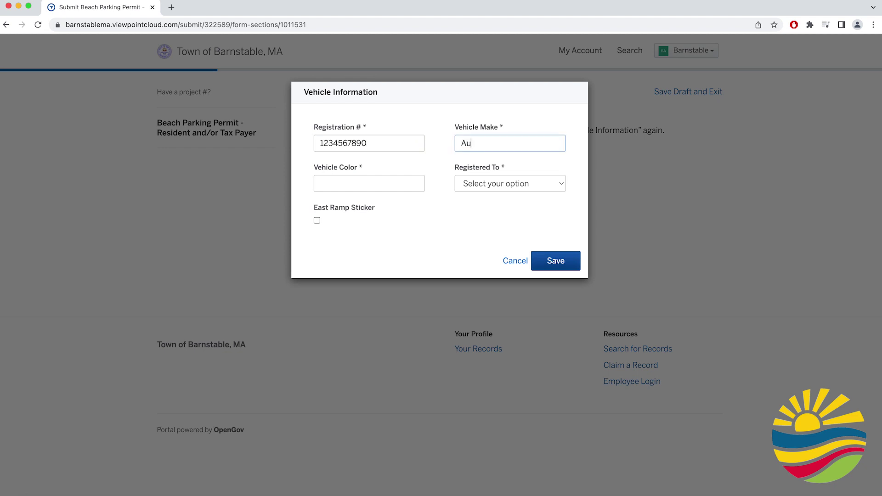
type("tomobile")
left_click(368, 182)
type("Black")
left_click(494, 189)
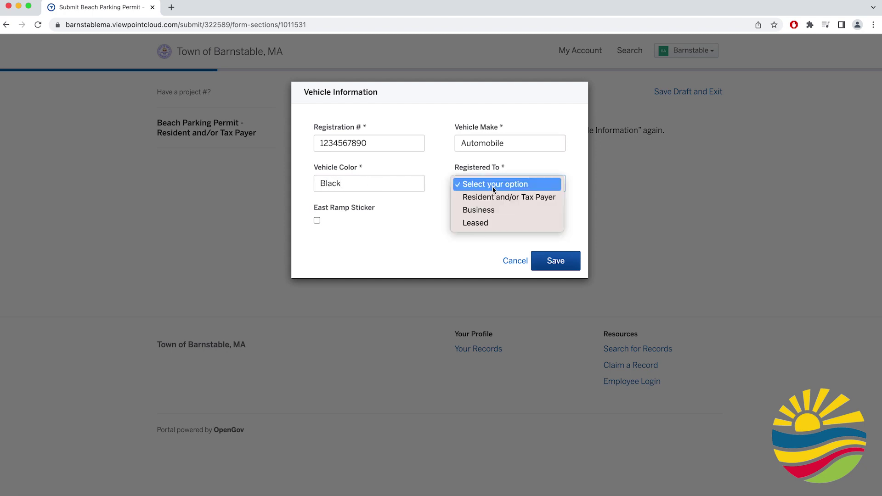
left_click(495, 197)
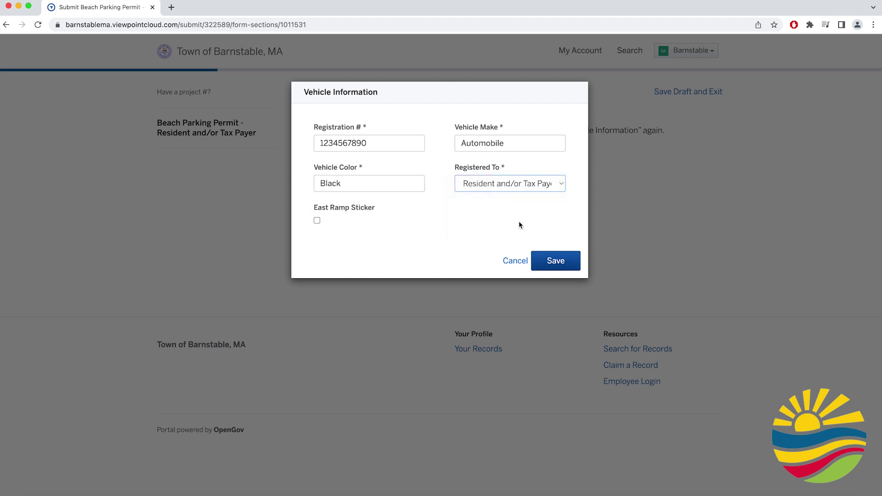
left_click(542, 258)
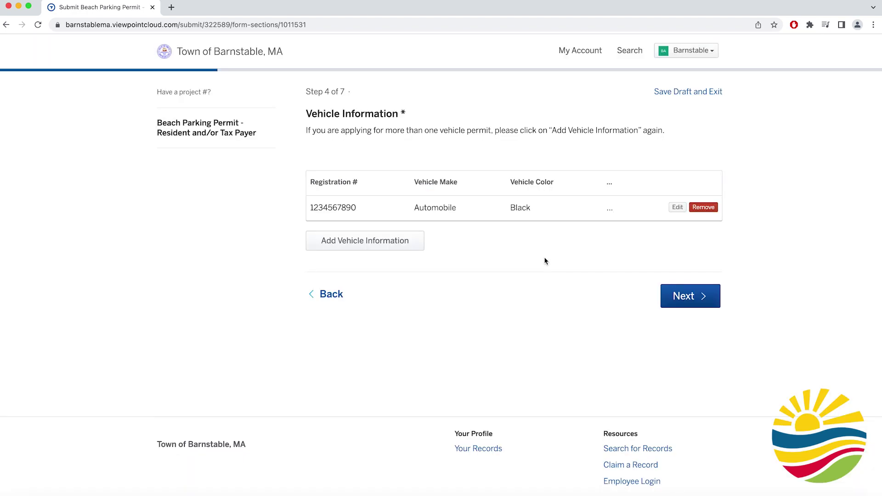
left_click(674, 296)
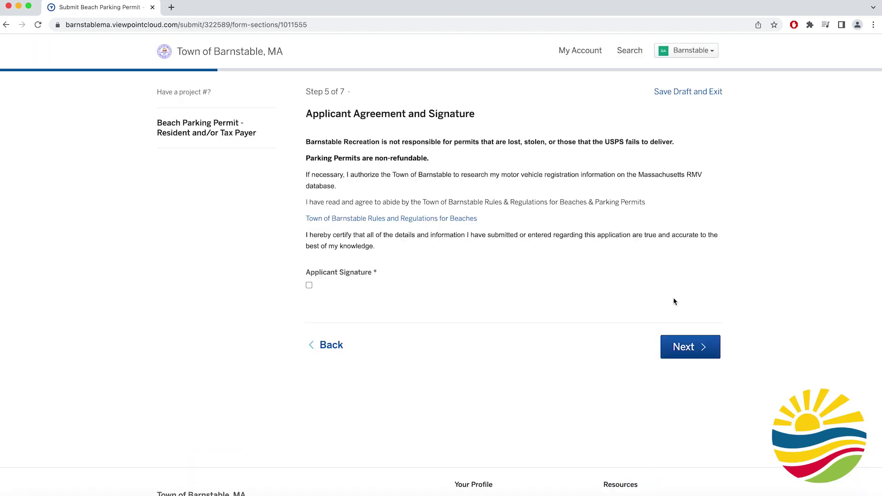
- Sign the applicant agreement with the applicant's full legal name and advance past payment information to Attachments
left_click(344, 134)
type("Barnstable Resident")
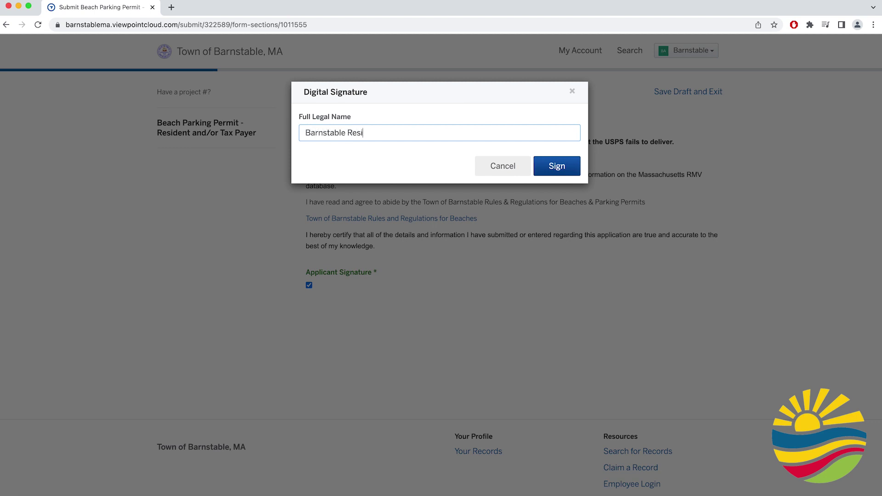
left_click(557, 167)
left_click(679, 349)
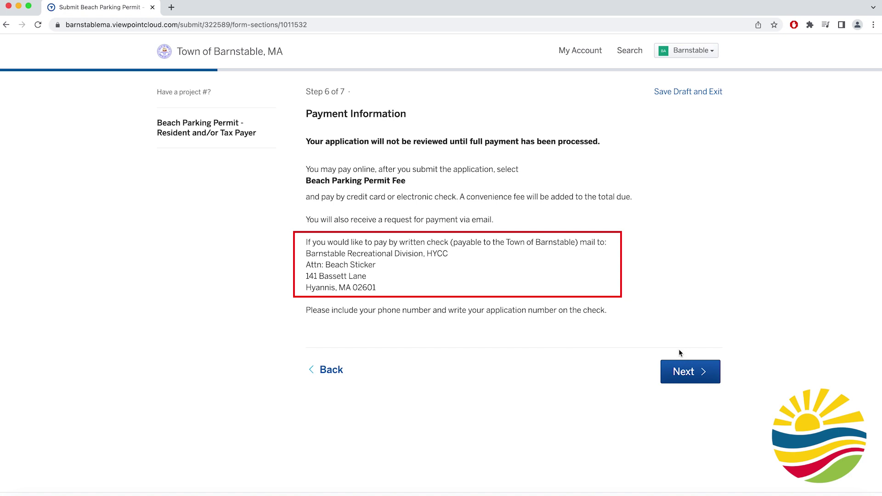
left_click(682, 364)
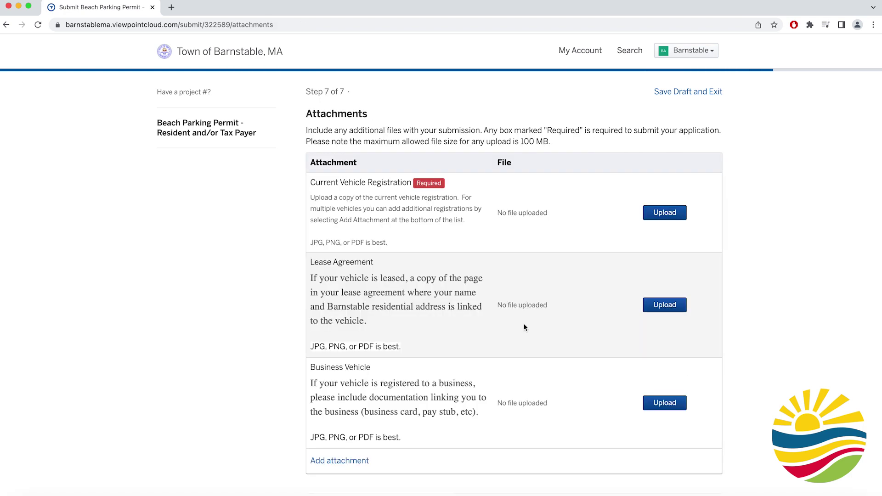
- Upload MA-Registration-Sample-VIN.jpg as the Current Vehicle Registration attachment
left_click(664, 214)
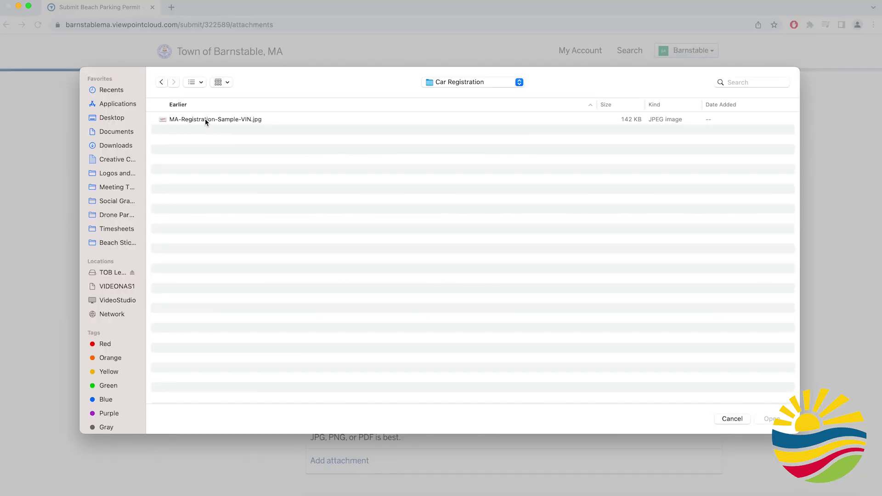
left_click(204, 119)
double_click(205, 119)
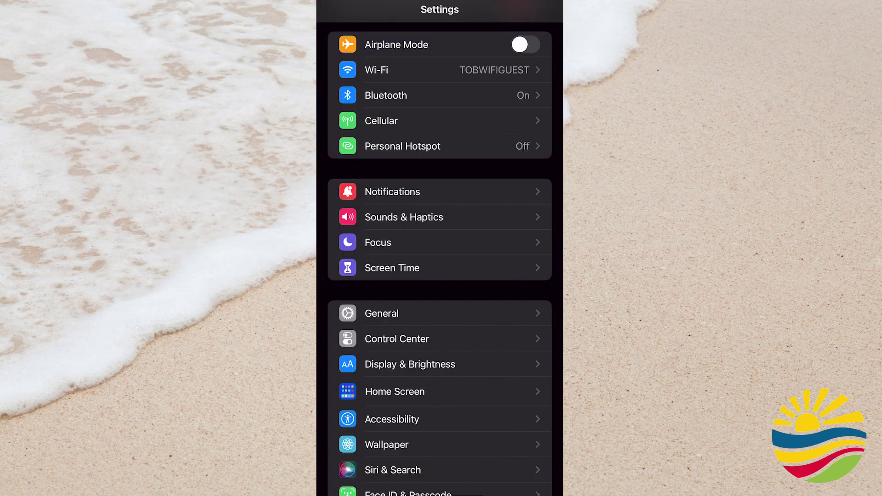
- Set iOS Camera Formats to Most Compatible via a Settings search for Camera
left_click(420, 12)
type("Ca")
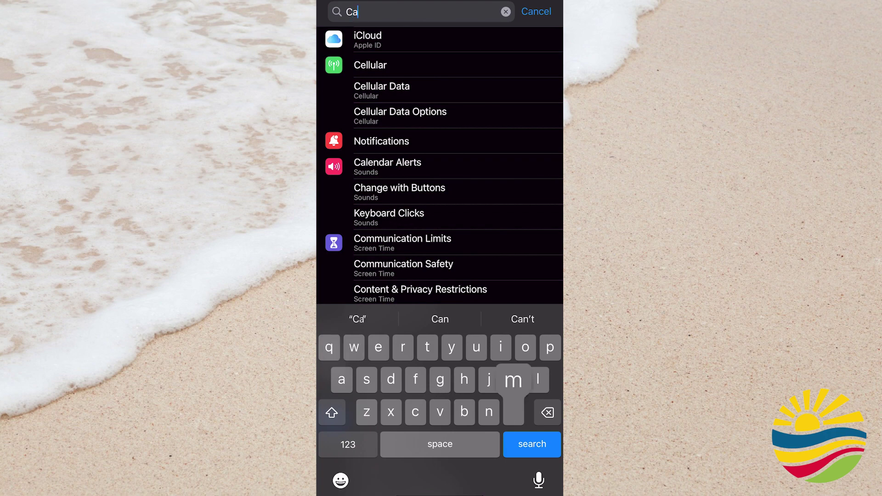
type("mera")
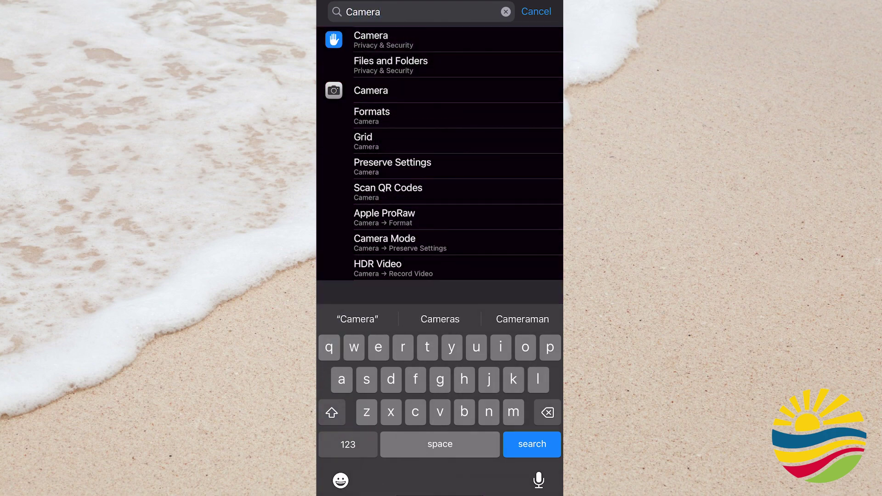
left_click(371, 90)
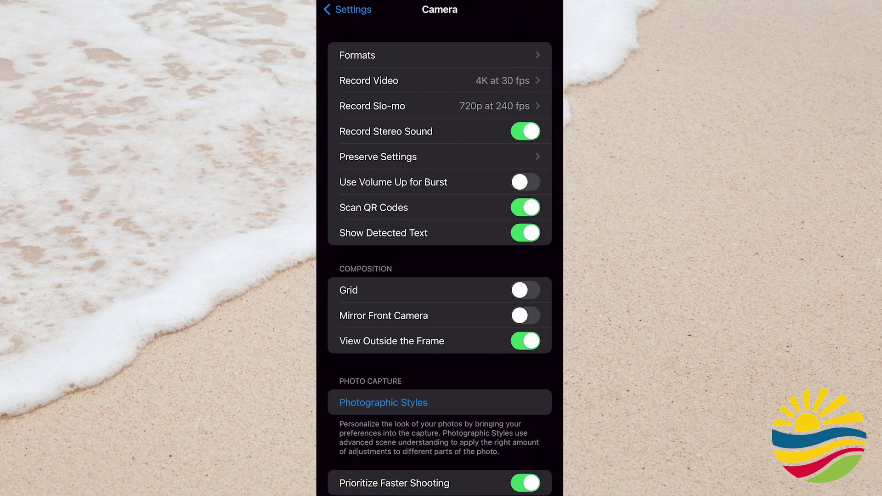
left_click(358, 55)
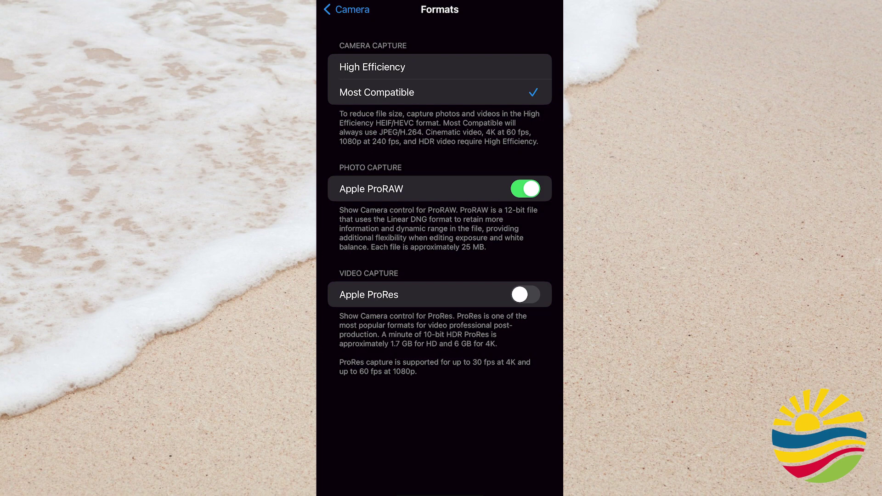
left_click(377, 92)
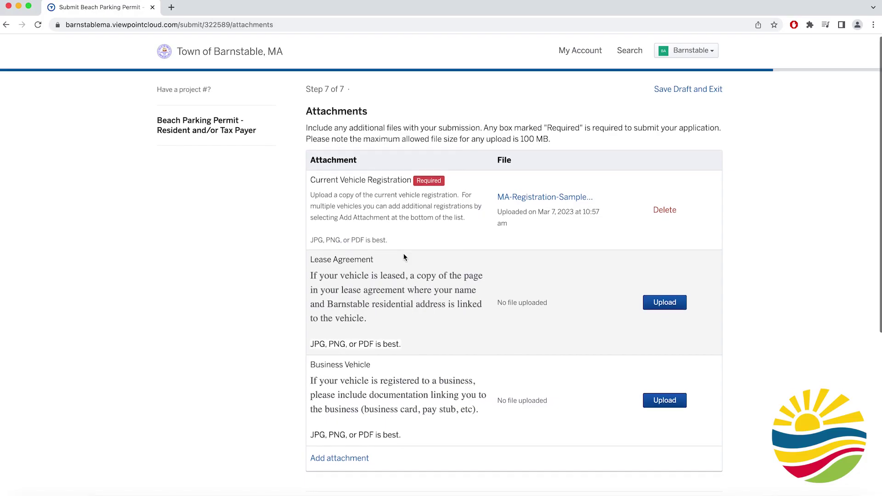
- Continue from Attachments and review the submission summary down to the Confirm and Submit button
scroll(403, 257, "down", 3)
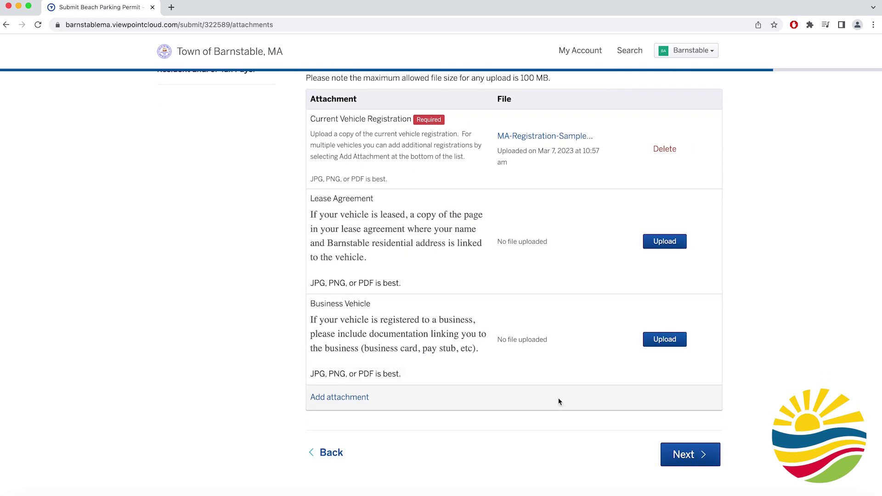
left_click(672, 457)
scroll(672, 459, "down", 5)
scroll(672, 460, "down", 7)
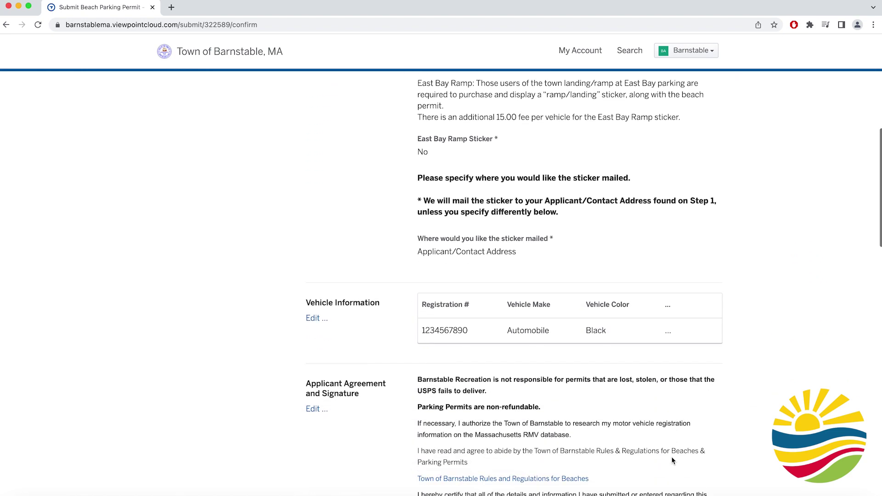
scroll(672, 461, "down", 7)
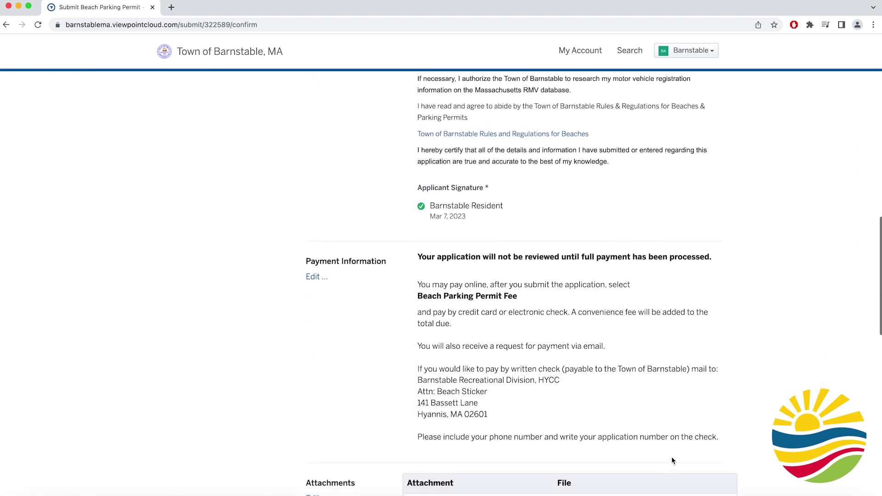
scroll(672, 461, "down", 9)
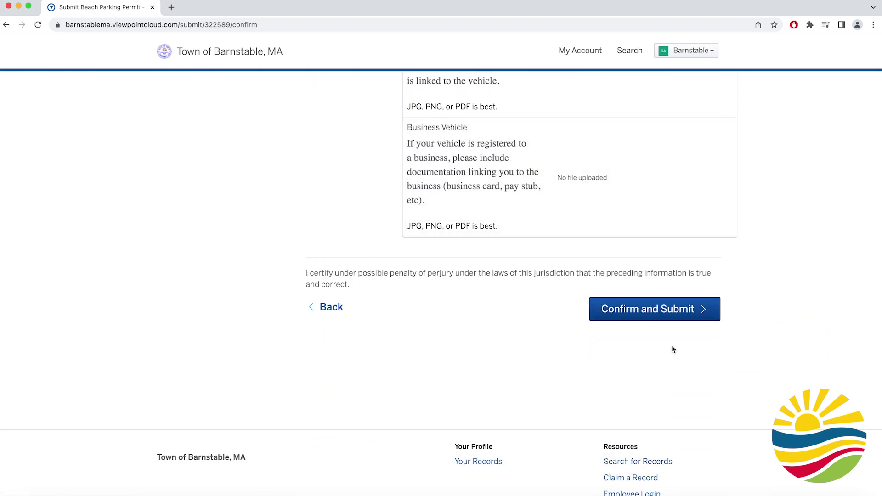
left_click(676, 312)
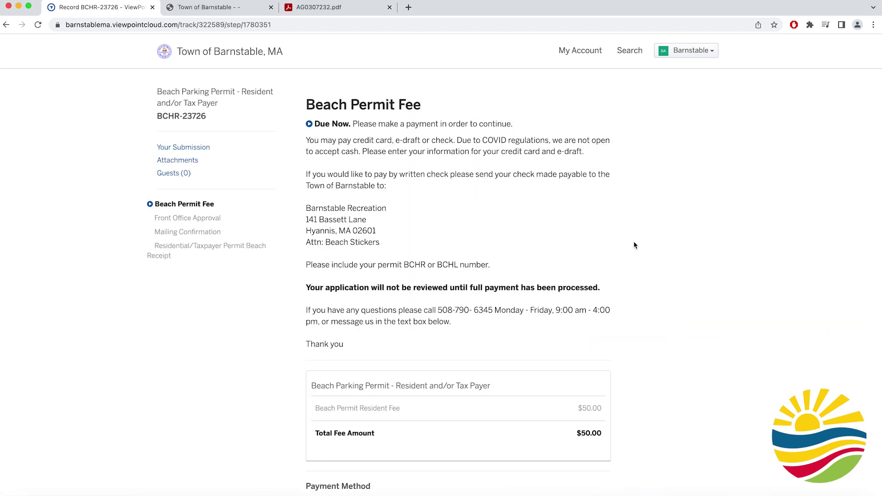
scroll(634, 245, "down", 5)
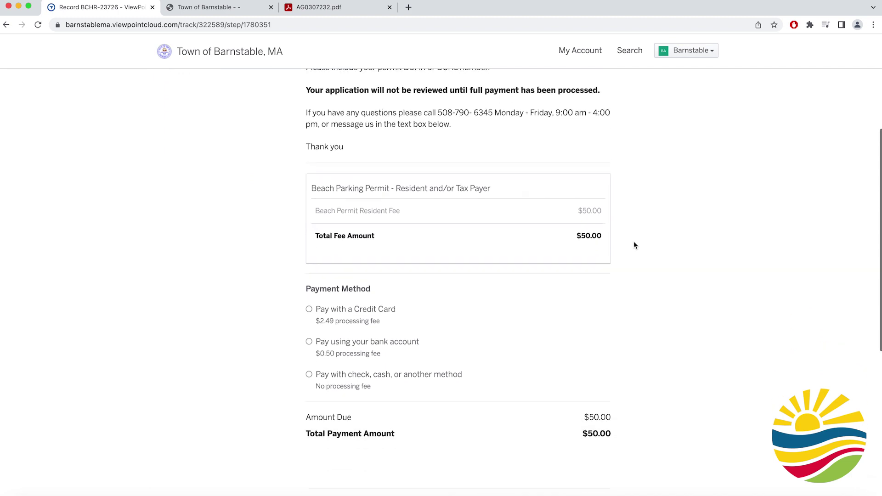
scroll(634, 245, "down", 2)
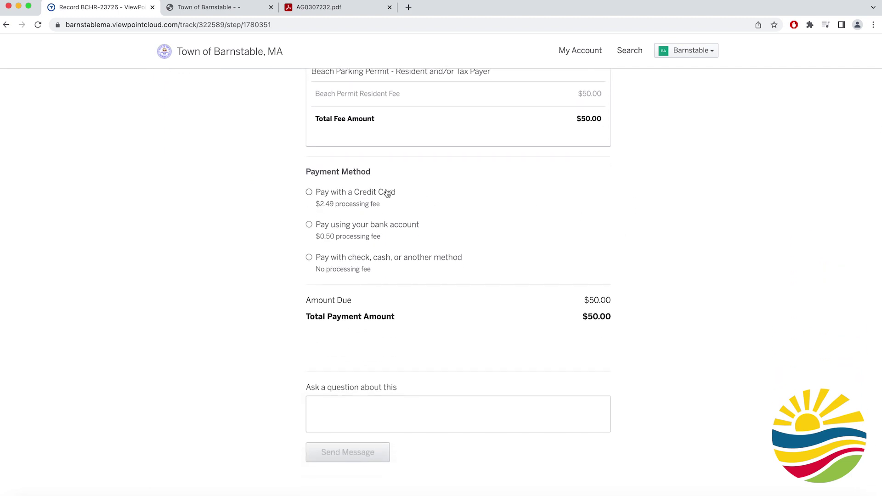
scroll(414, 244, "up", 7)
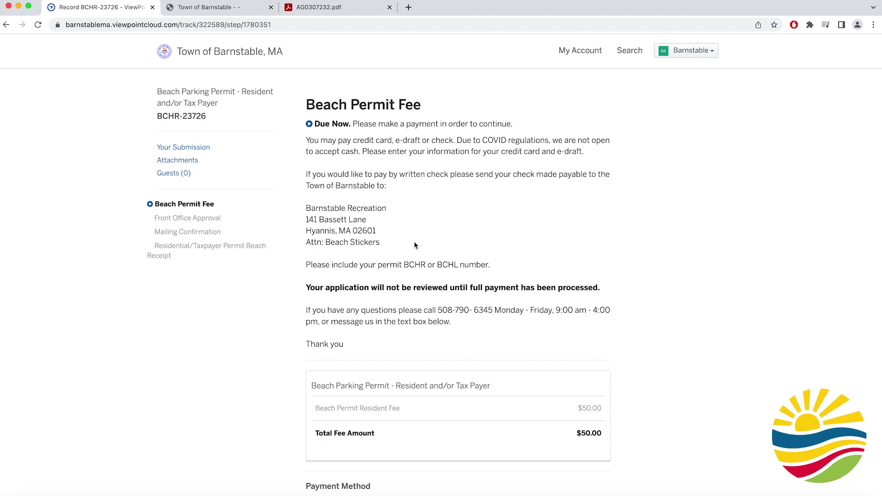